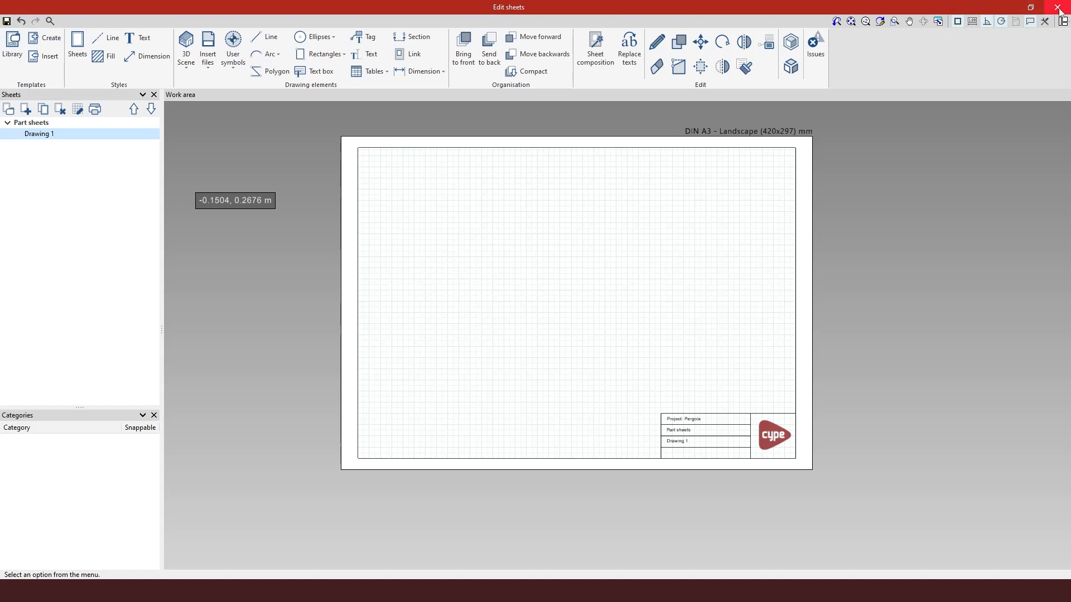
Step: Leave the sheet editor and review the sheet generation options for parts, assemblies, joints and model views
{"action": "left_click", "coordinate": [1057, 7]}
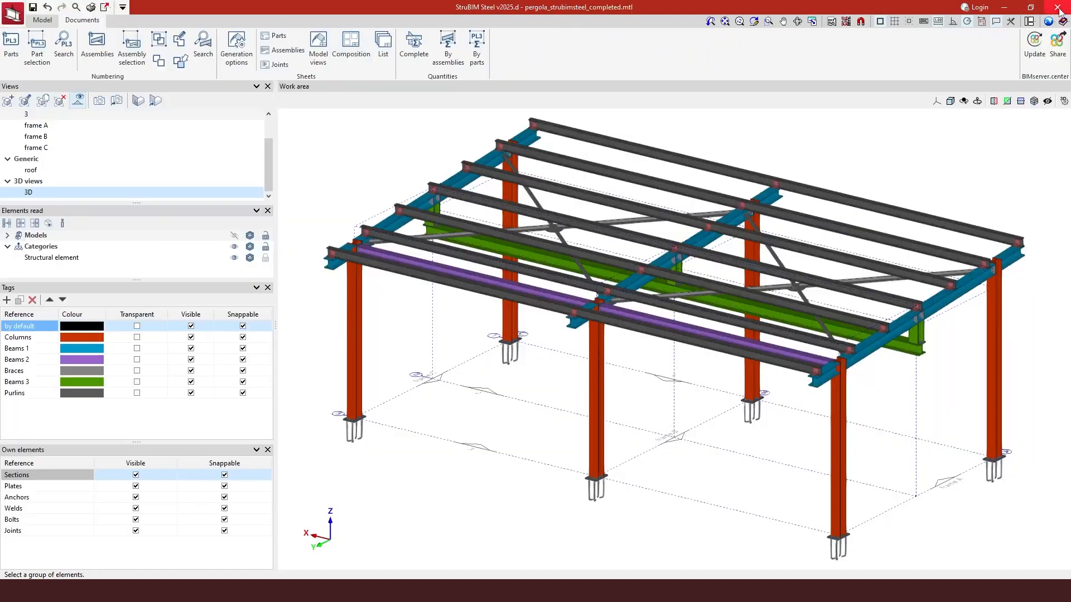
{"action": "left_click", "coordinate": [240, 61]}
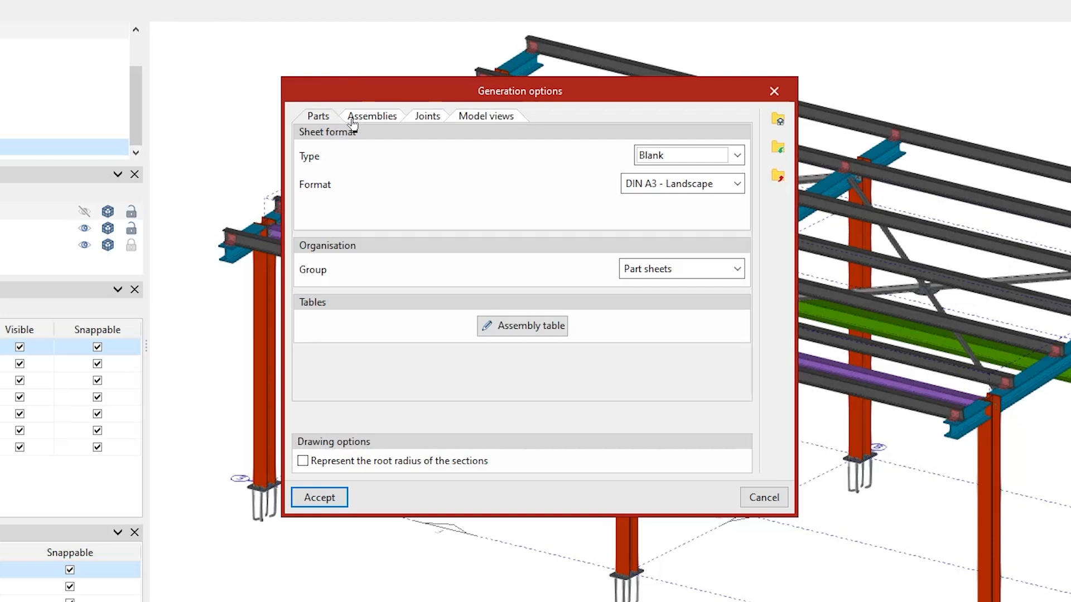
{"action": "left_click", "coordinate": [379, 121]}
{"action": "left_click", "coordinate": [428, 119]}
{"action": "left_click", "coordinate": [483, 119]}
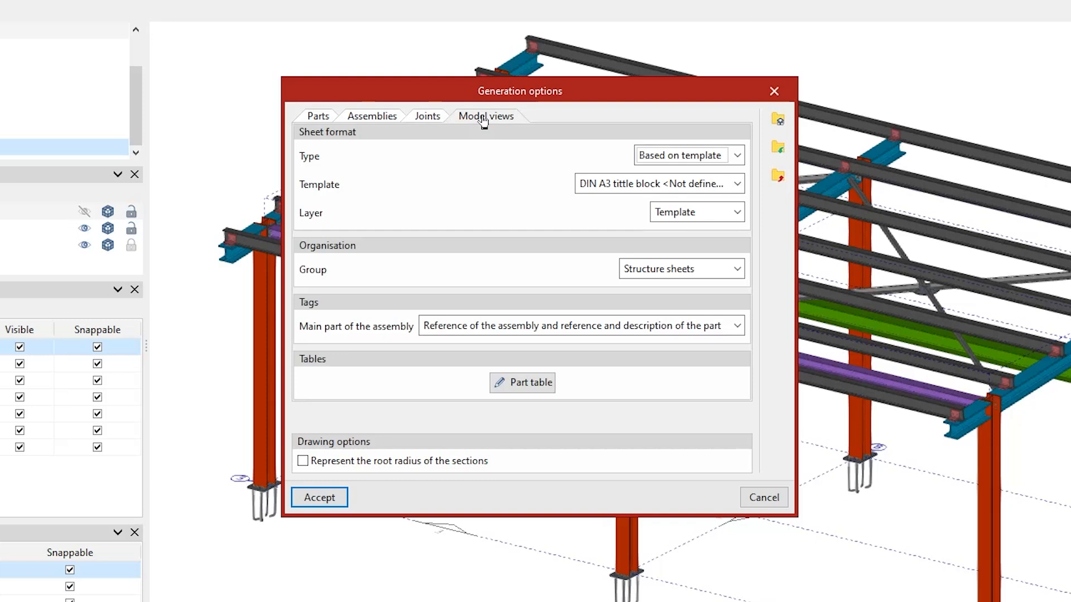
{"action": "left_click", "coordinate": [321, 120]}
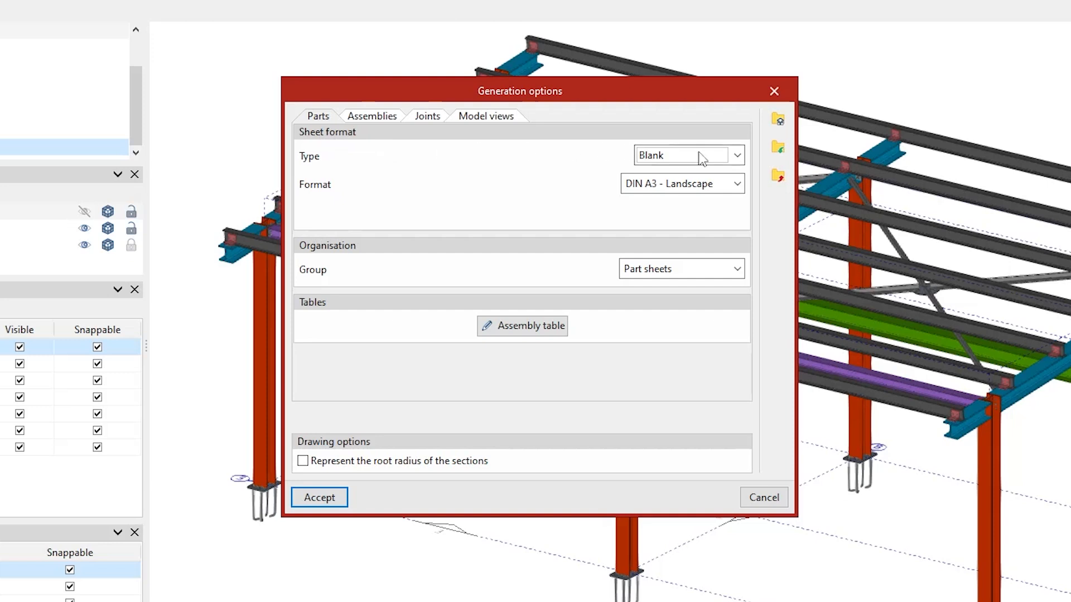
Step: Base the part sheets on the Pergola Example DIN A3 template and accept the generation options
{"action": "left_click", "coordinate": [737, 155]}
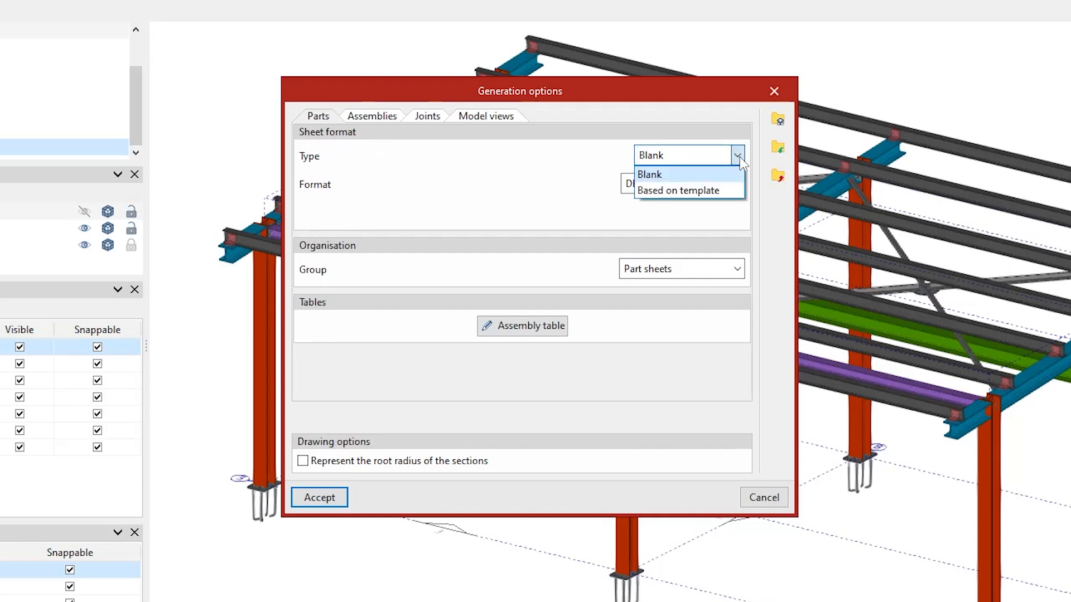
{"action": "left_click", "coordinate": [737, 192]}
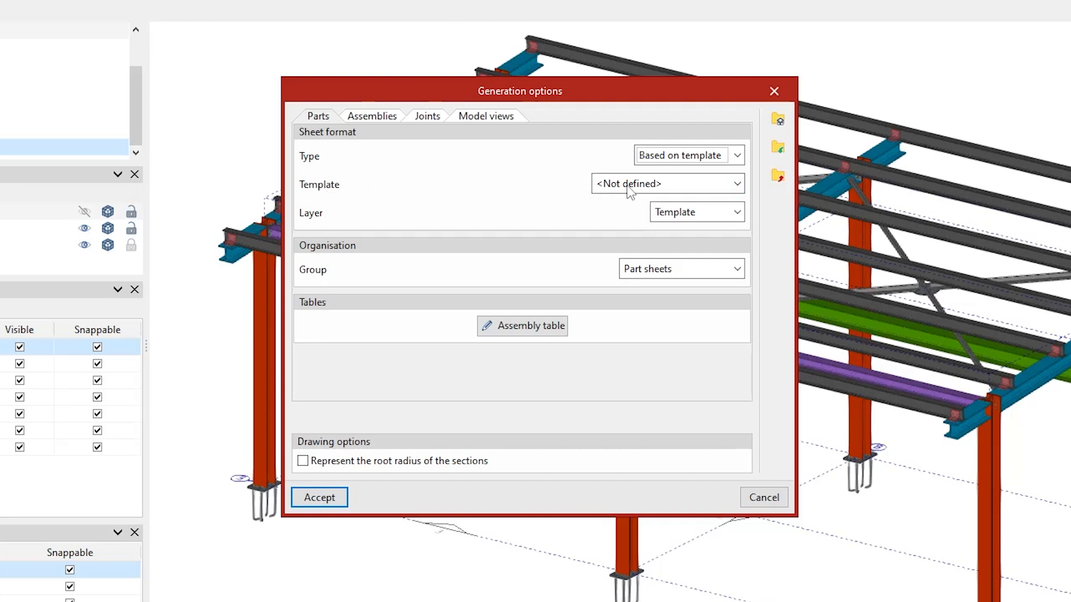
{"action": "left_click", "coordinate": [736, 185]}
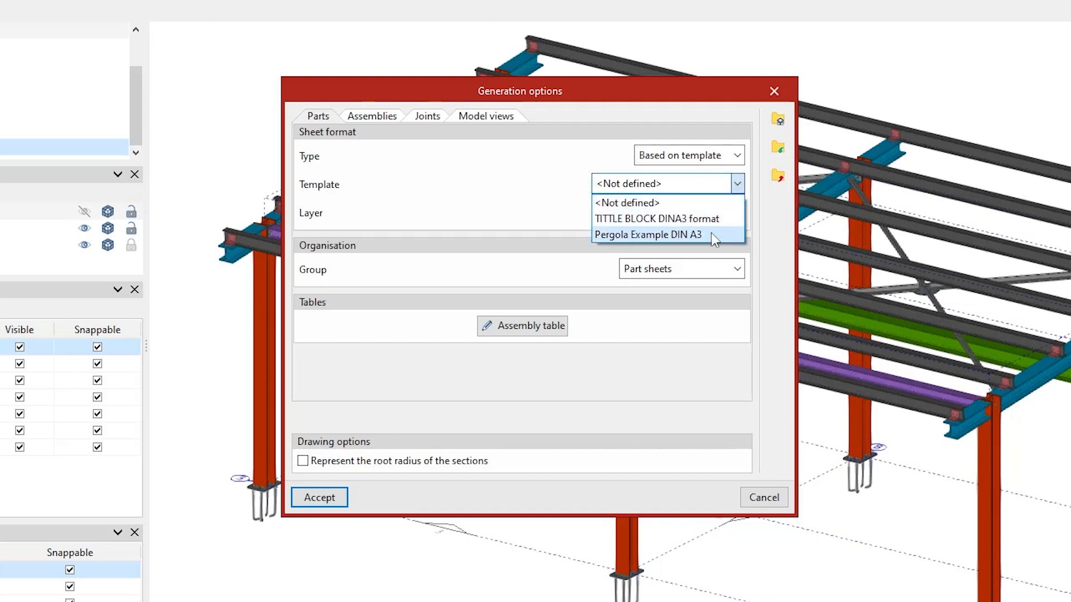
{"action": "left_click", "coordinate": [713, 242]}
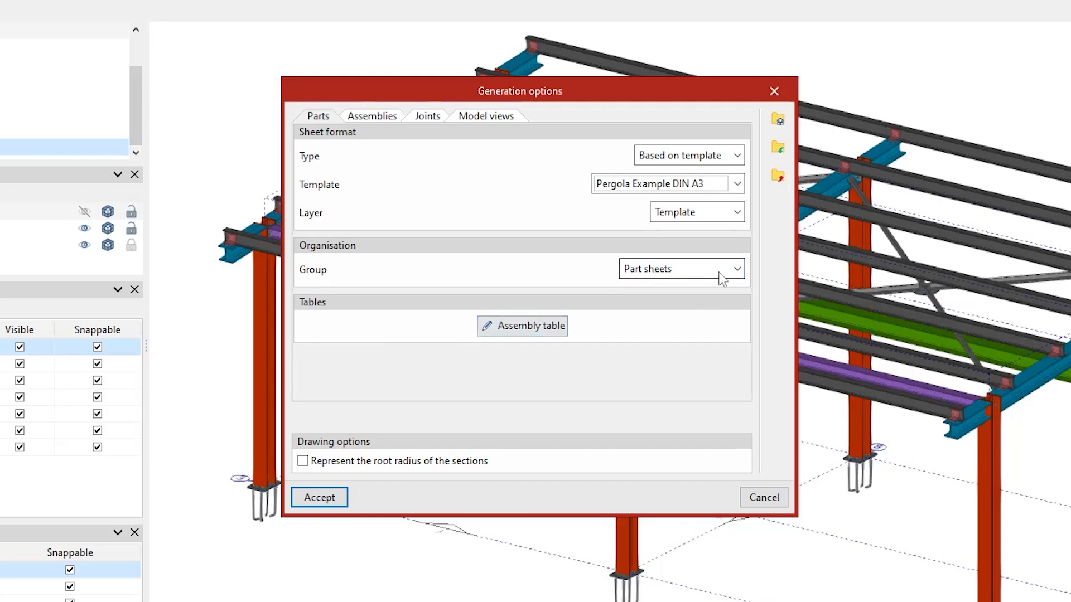
{"action": "left_click", "coordinate": [738, 269]}
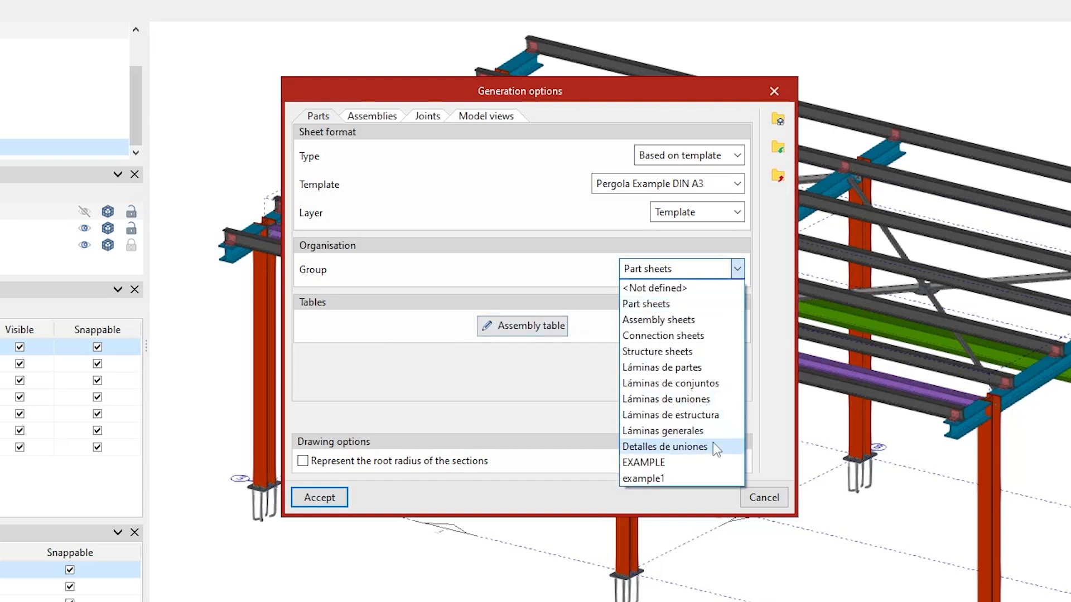
{"action": "left_click", "coordinate": [728, 269]}
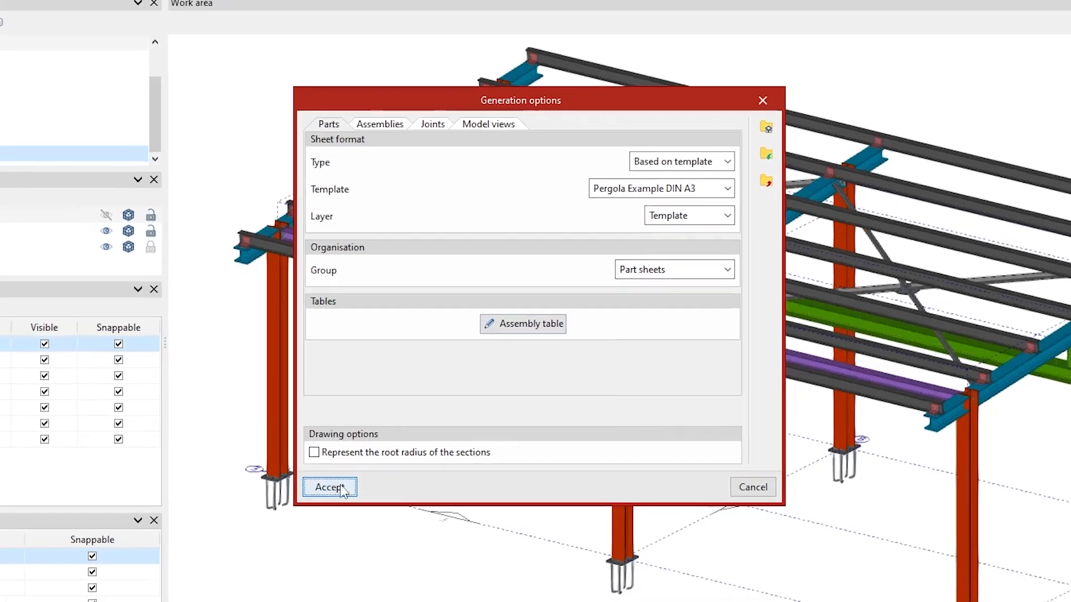
{"action": "left_click", "coordinate": [337, 495]}
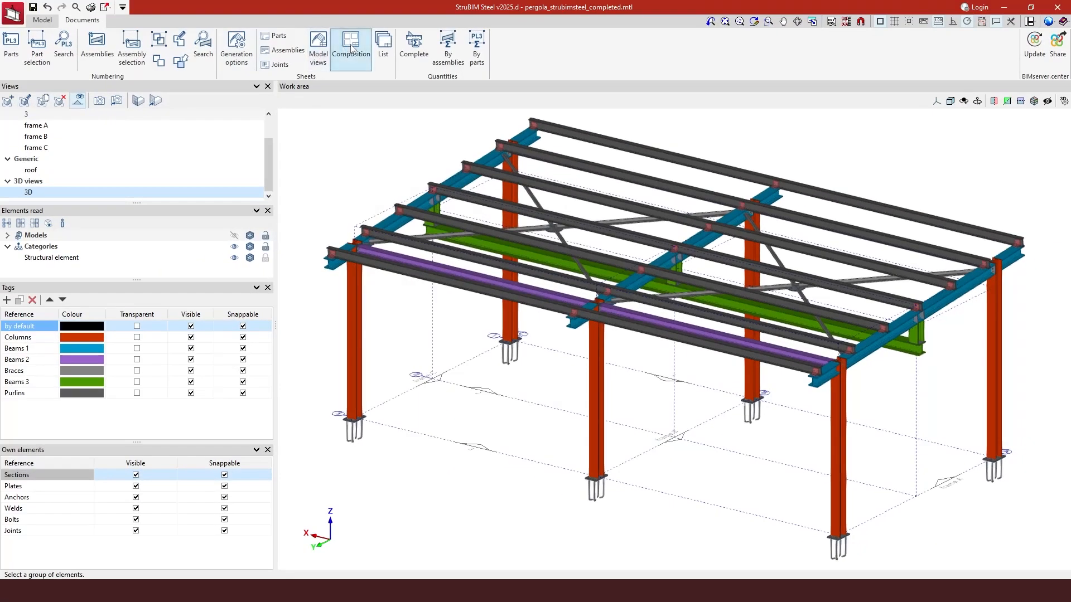
Step: Examine the list of sheet groups in the sheet composition editor, then return to the model
{"action": "left_click", "coordinate": [351, 49]}
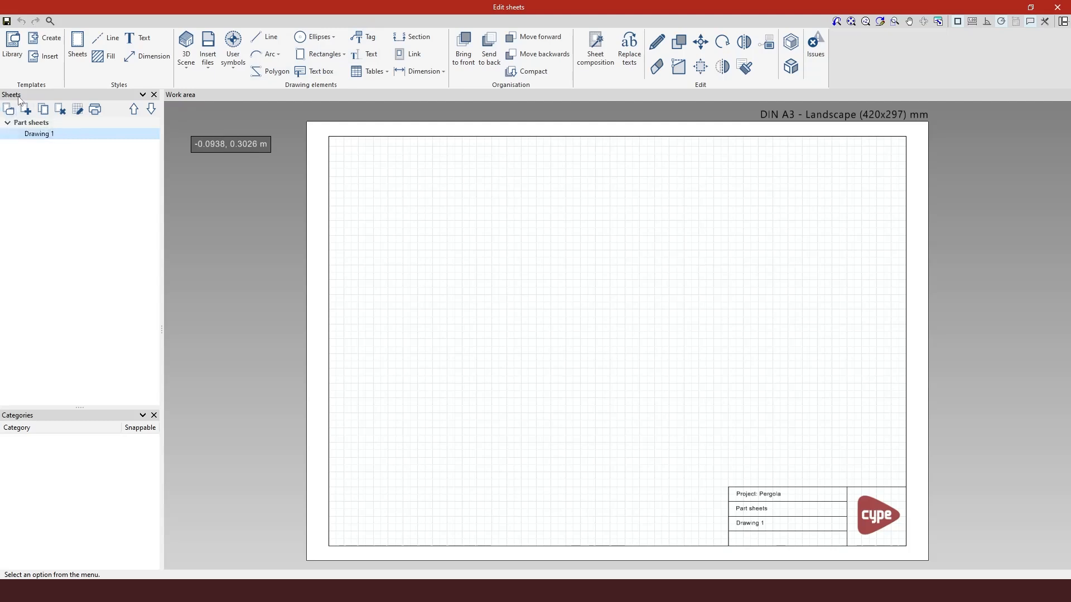
{"action": "left_click", "coordinate": [9, 110]}
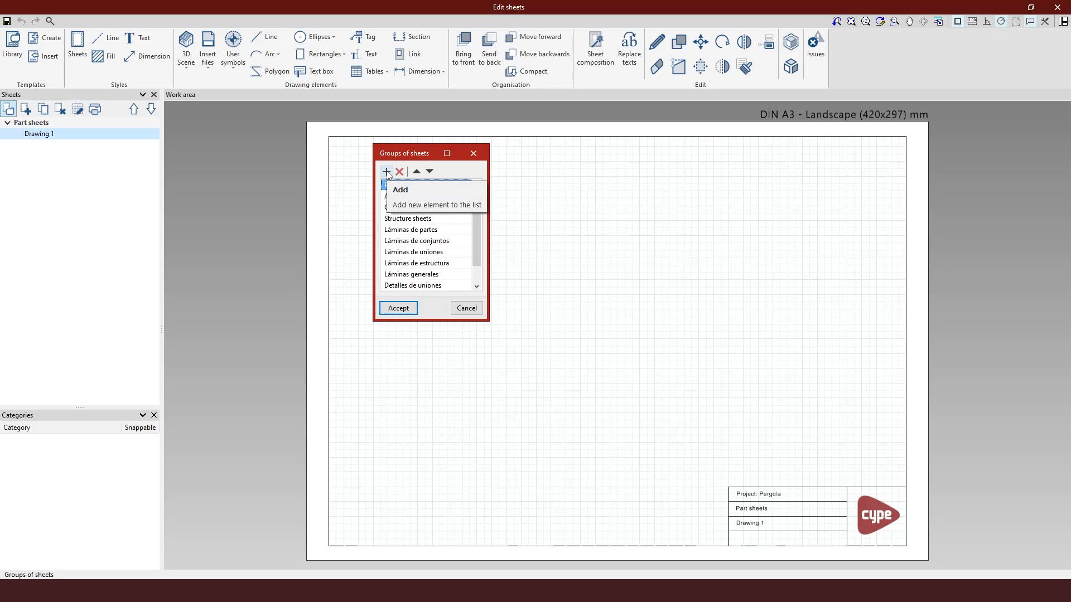
{"action": "left_click", "coordinate": [474, 154]}
{"action": "left_click", "coordinate": [1058, 7]}
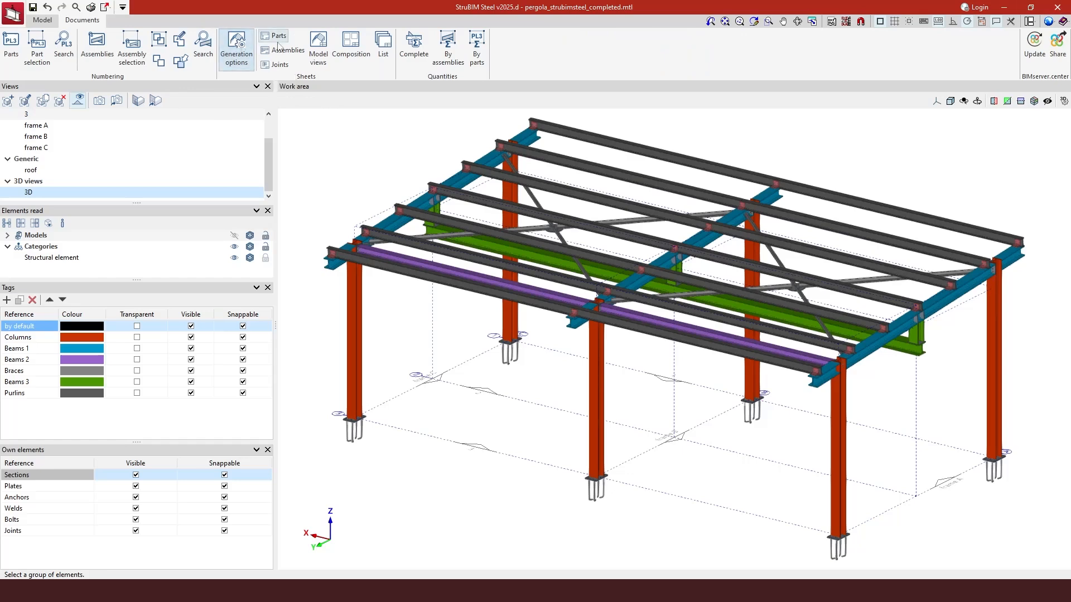
Step: Reopen the generation options and inspect the assembly table's font and style settings for part sheets
{"action": "left_click", "coordinate": [236, 56]}
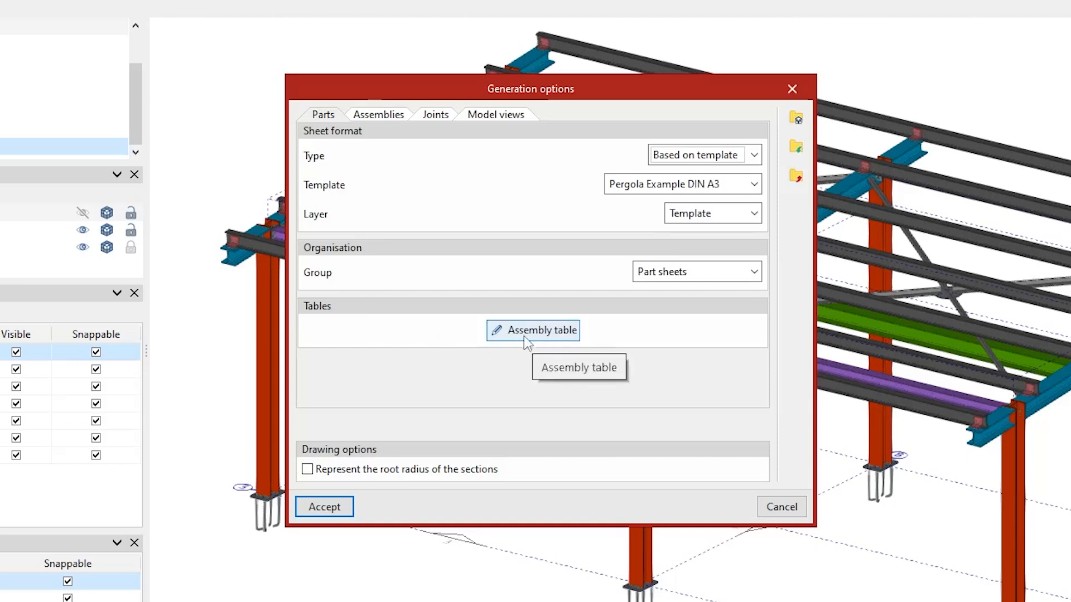
{"action": "left_click", "coordinate": [544, 331]}
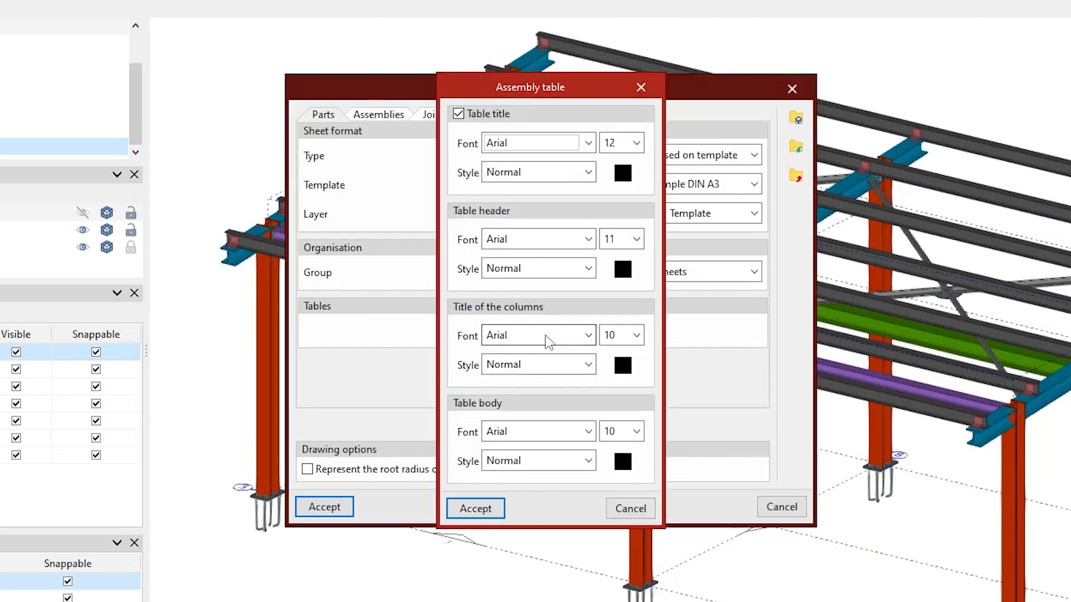
{"action": "left_click", "coordinate": [641, 87]}
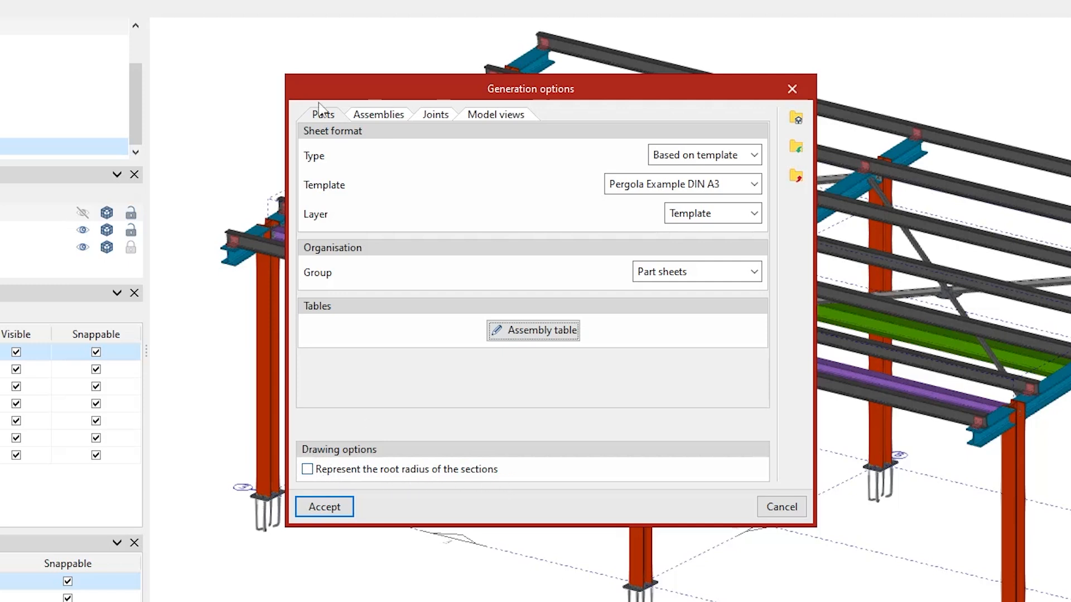
Step: Set the assembly sheets to the Pergola Example DIN A3 template with main part tags showing reference and description of the part
{"action": "left_click", "coordinate": [385, 116]}
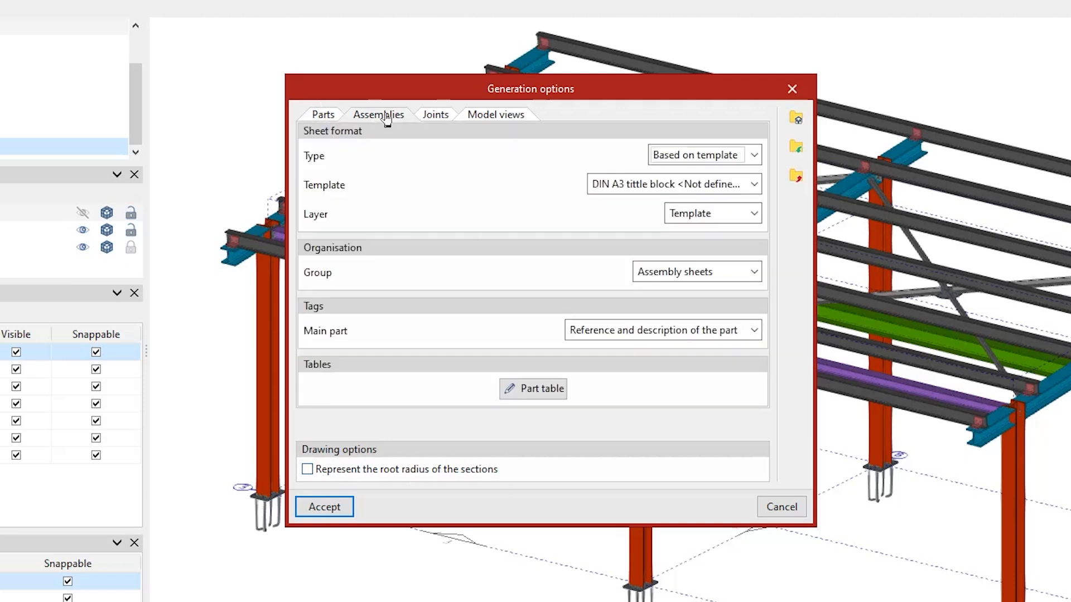
{"action": "left_click", "coordinate": [755, 184]}
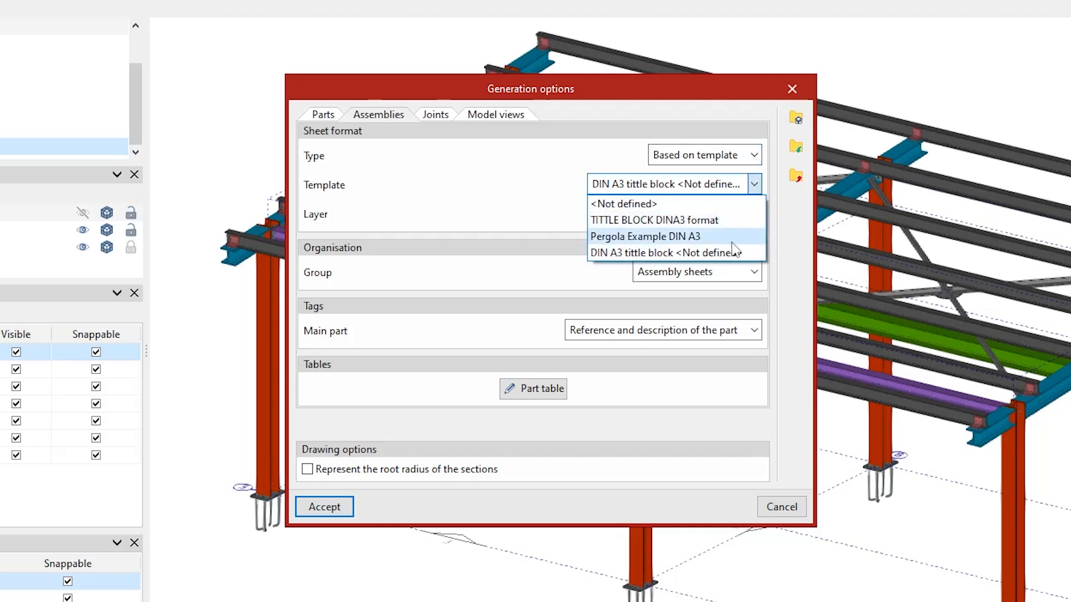
{"action": "left_click", "coordinate": [732, 237]}
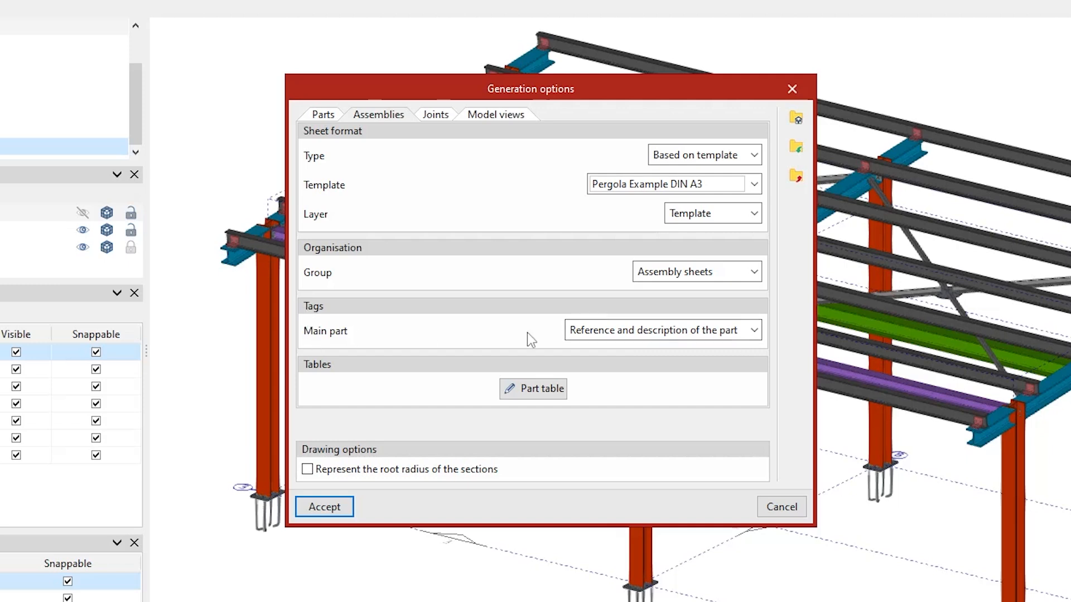
{"action": "left_click", "coordinate": [753, 330]}
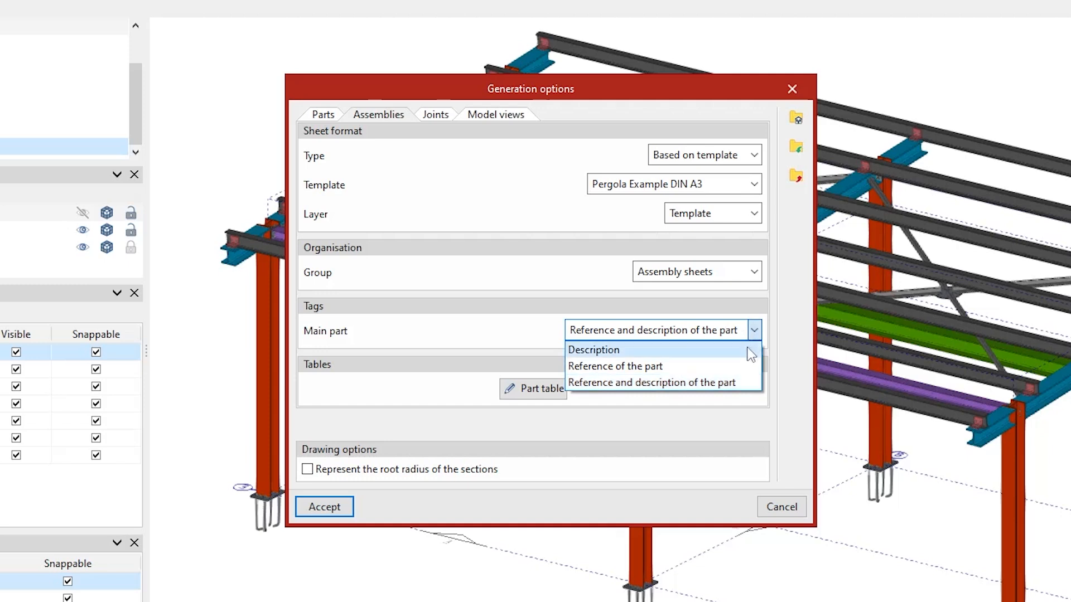
{"action": "left_click", "coordinate": [747, 382]}
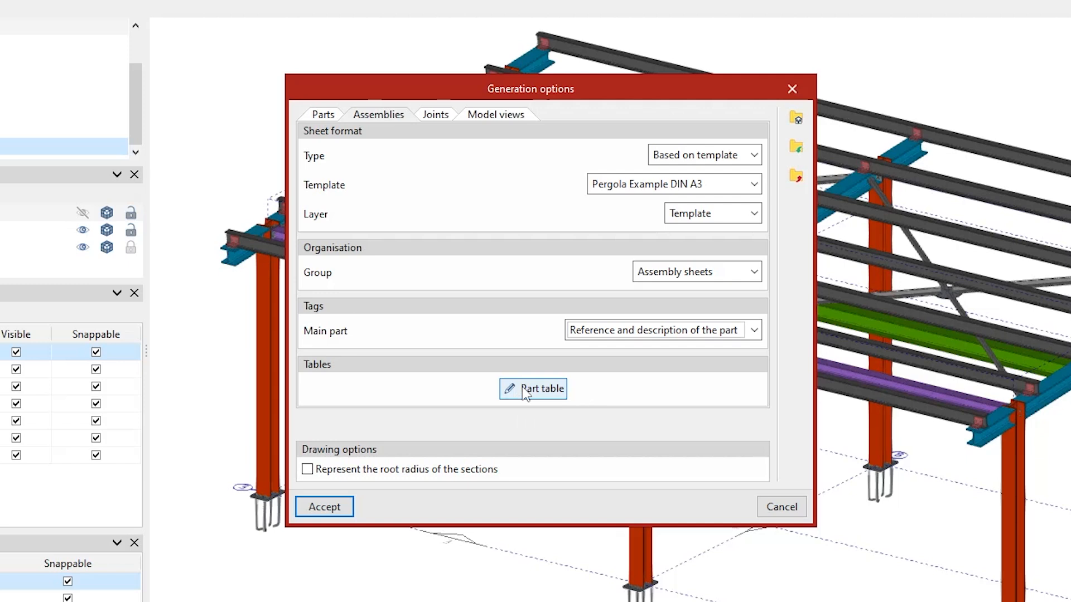
{"action": "left_click", "coordinate": [324, 117]}
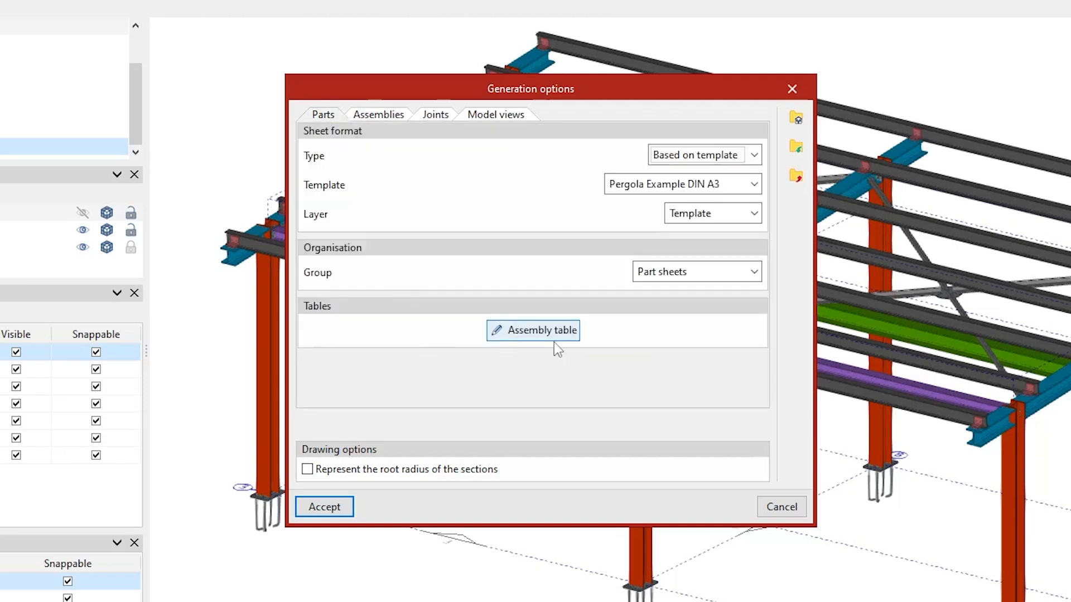
{"action": "left_click", "coordinate": [377, 115]}
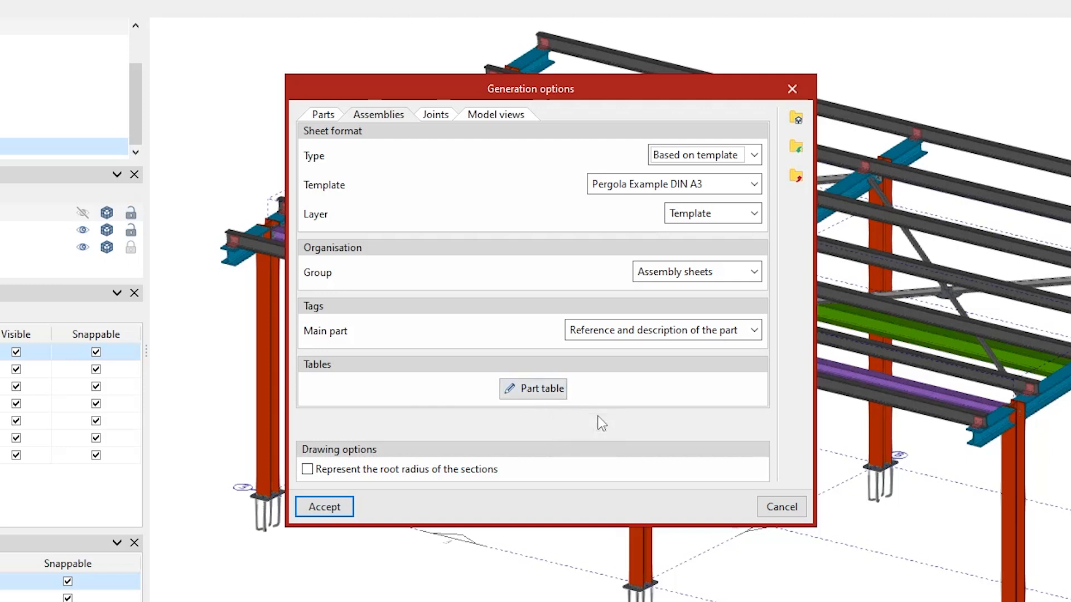
Step: Set the joint sheets to the Pergola Example DIN A3 template and check the numbering prefix
{"action": "left_click", "coordinate": [438, 116]}
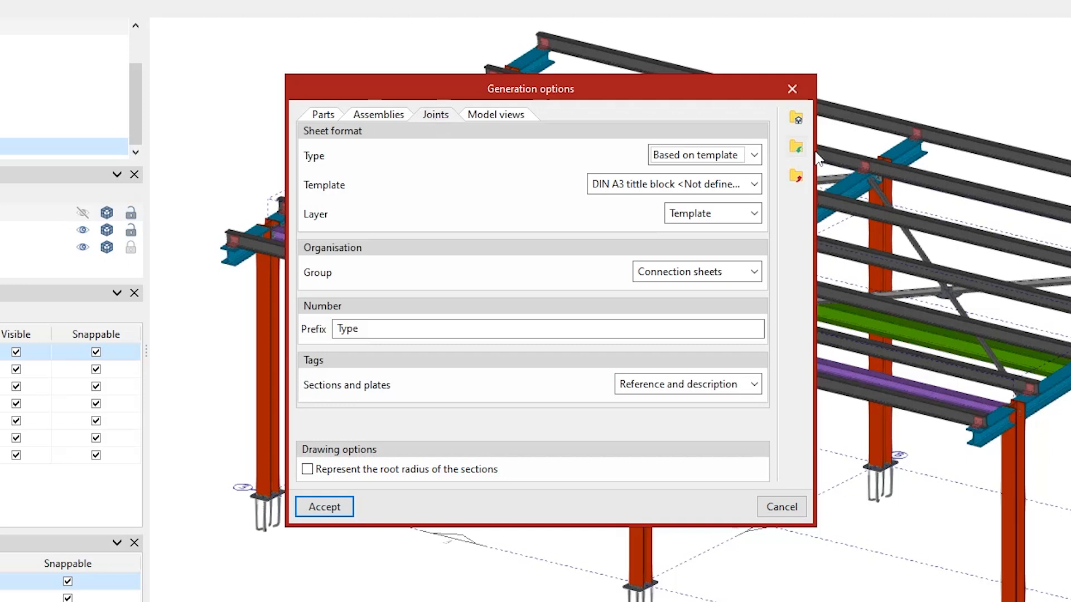
{"action": "left_click", "coordinate": [718, 184]}
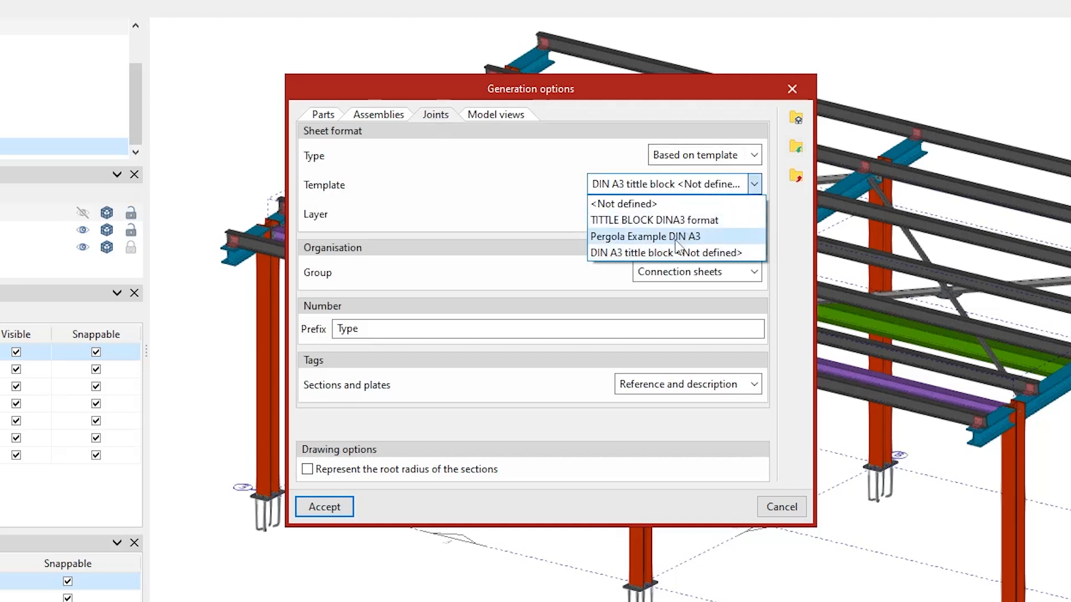
{"action": "left_click", "coordinate": [676, 238]}
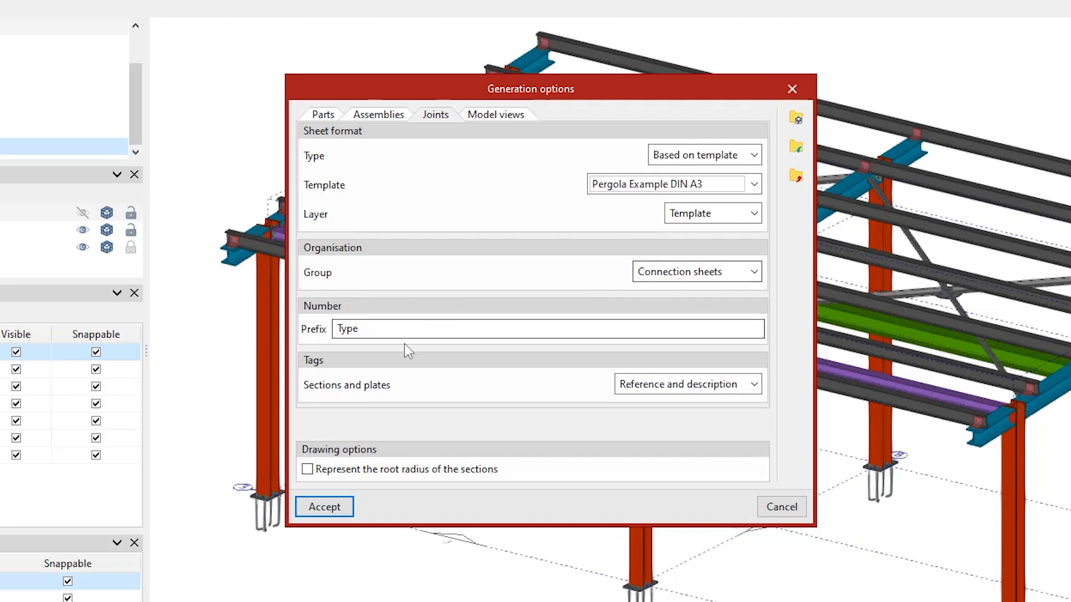
{"action": "double_click", "coordinate": [362, 329]}
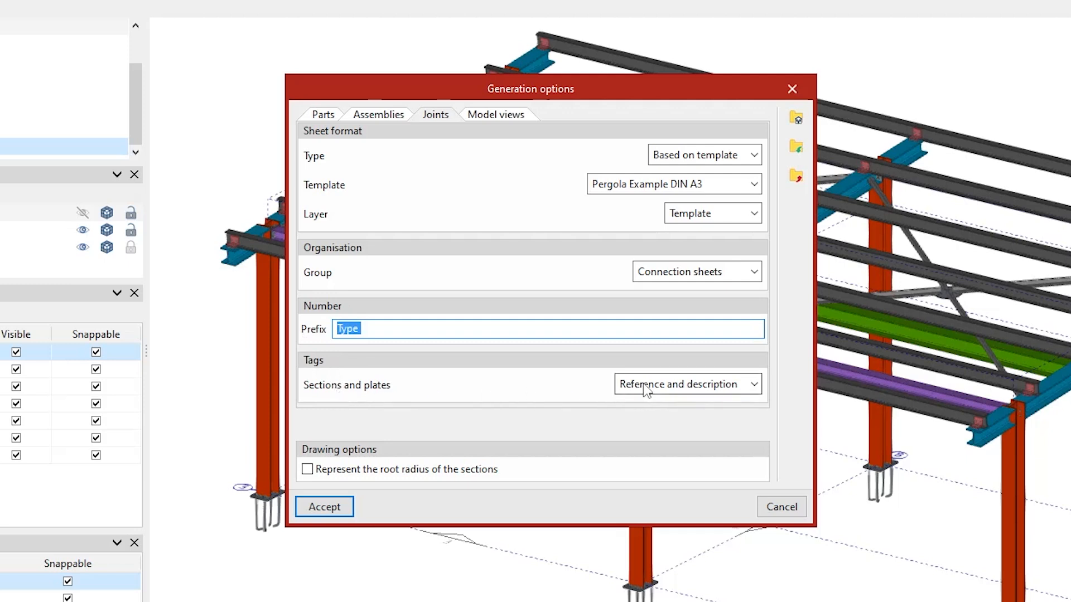
Step: Set the model view sheets to the Pergola Example DIN A3 template and accept the generation options
{"action": "left_click", "coordinate": [494, 116]}
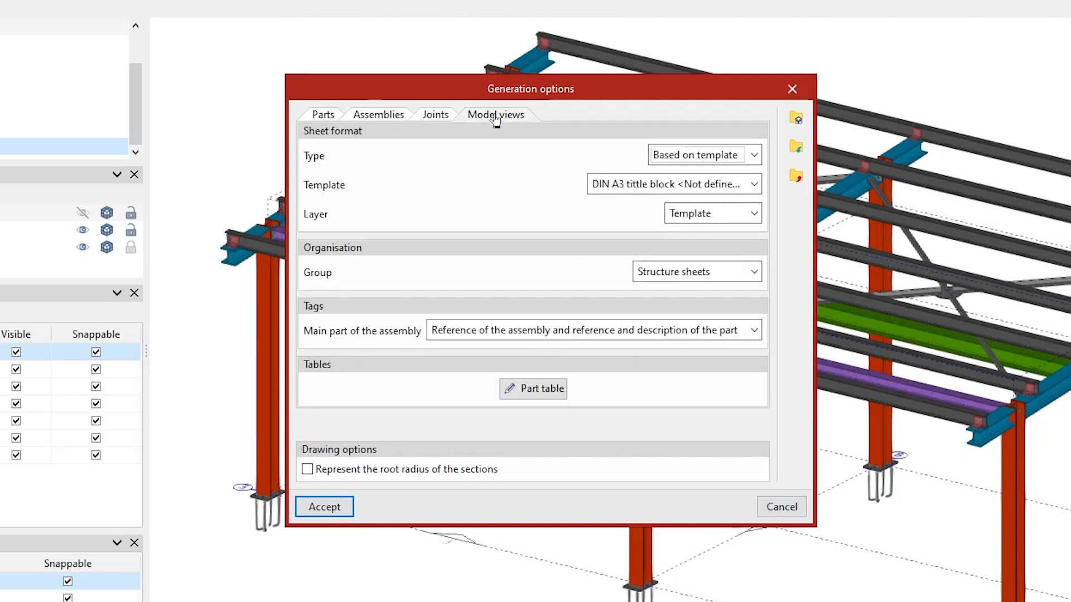
{"action": "left_click", "coordinate": [722, 185]}
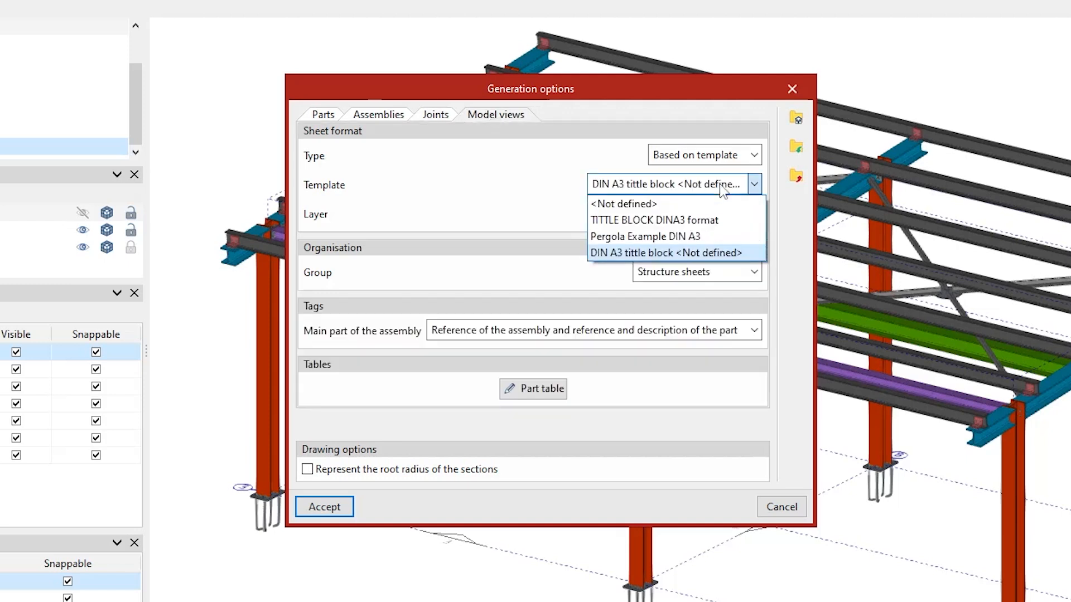
{"action": "left_click", "coordinate": [700, 237]}
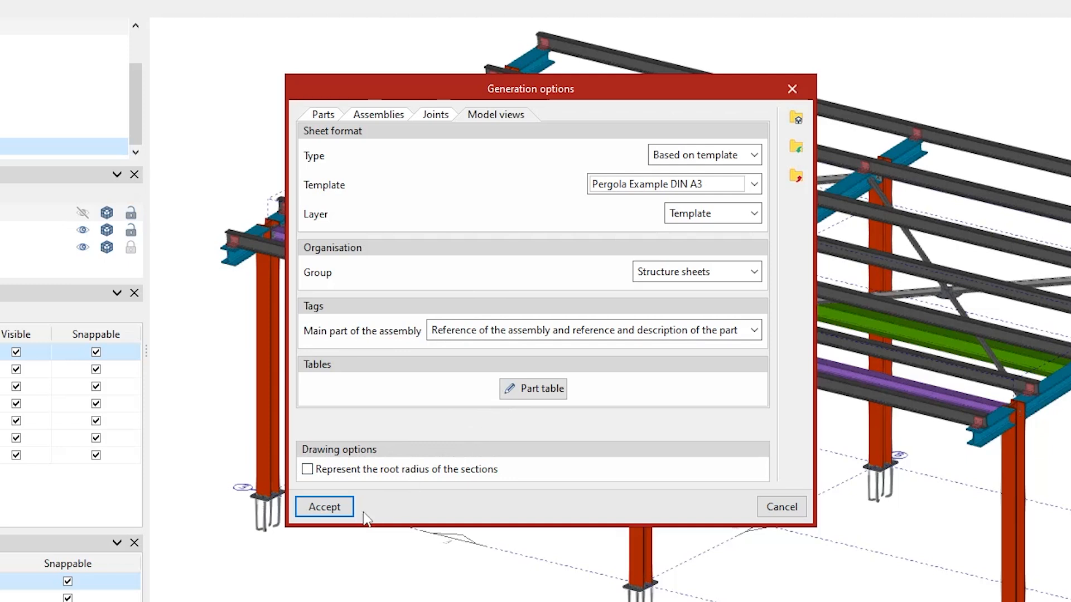
{"action": "left_click", "coordinate": [338, 512]}
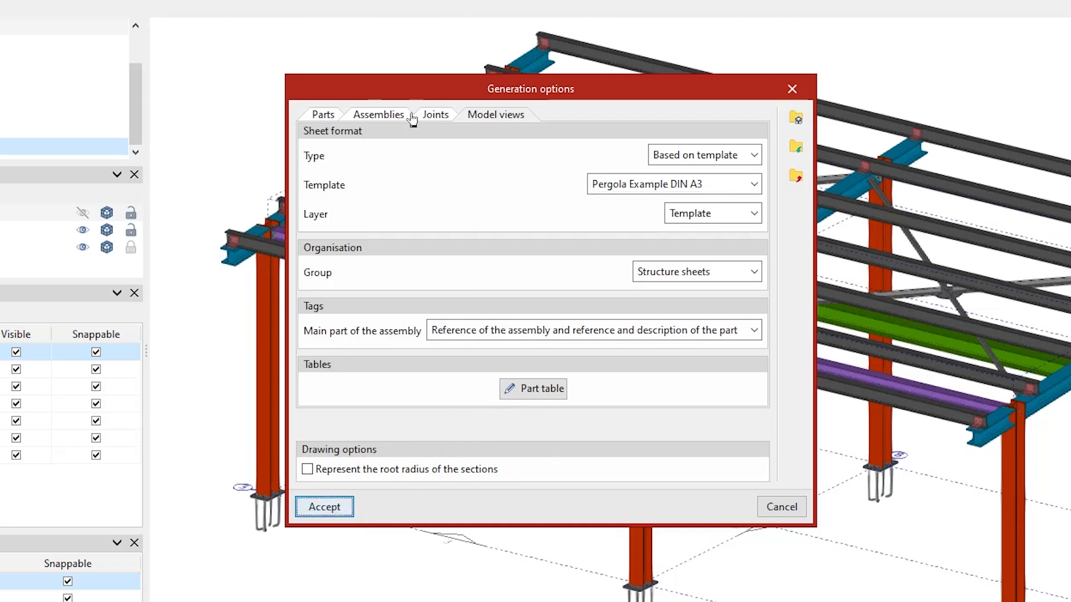
{"action": "left_click", "coordinate": [329, 119]}
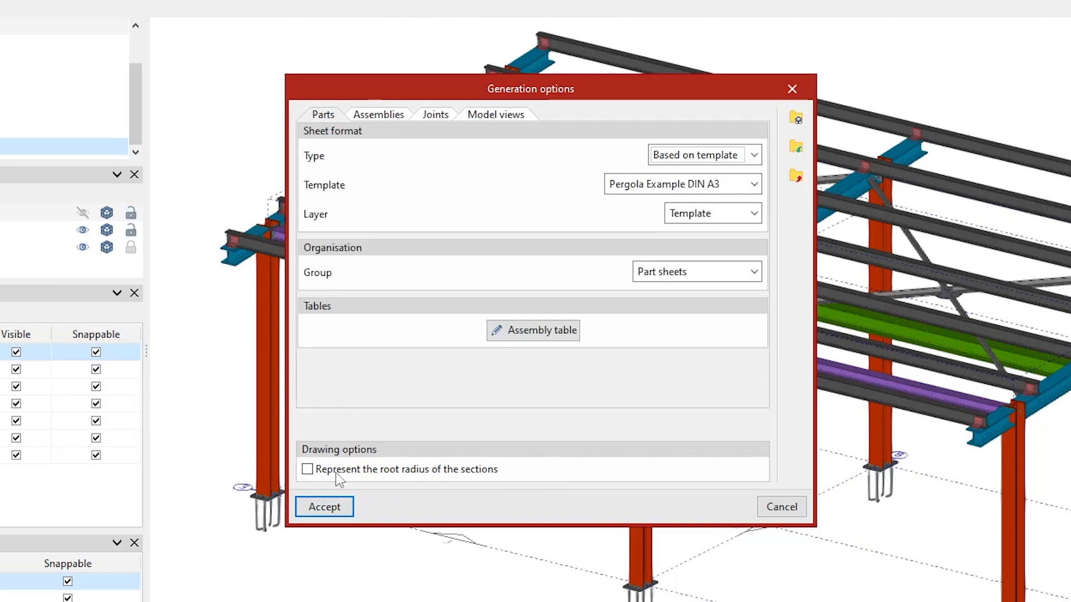
{"action": "left_click", "coordinate": [329, 507]}
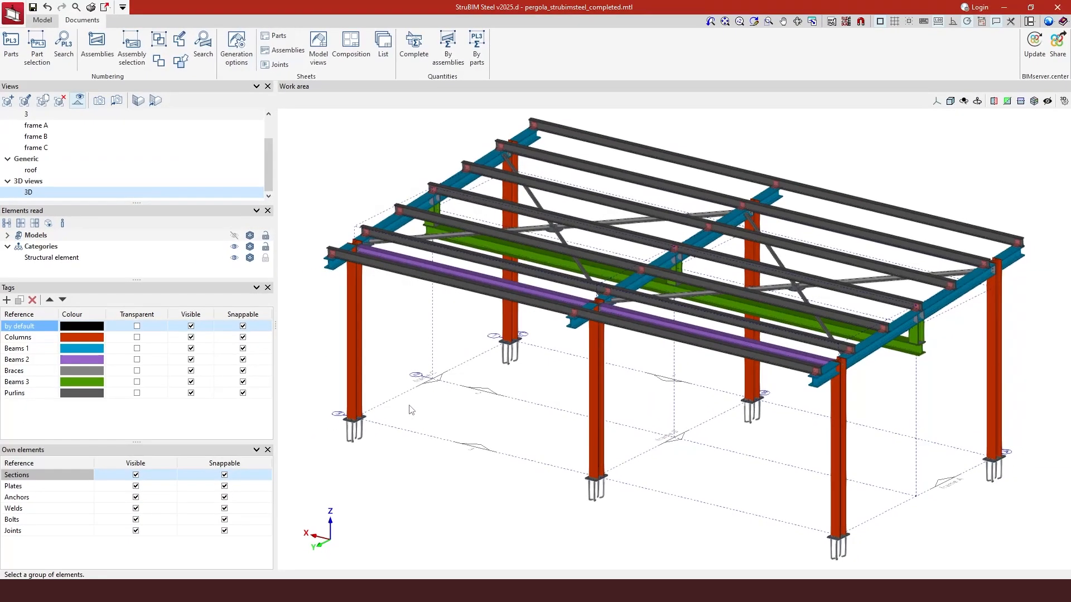